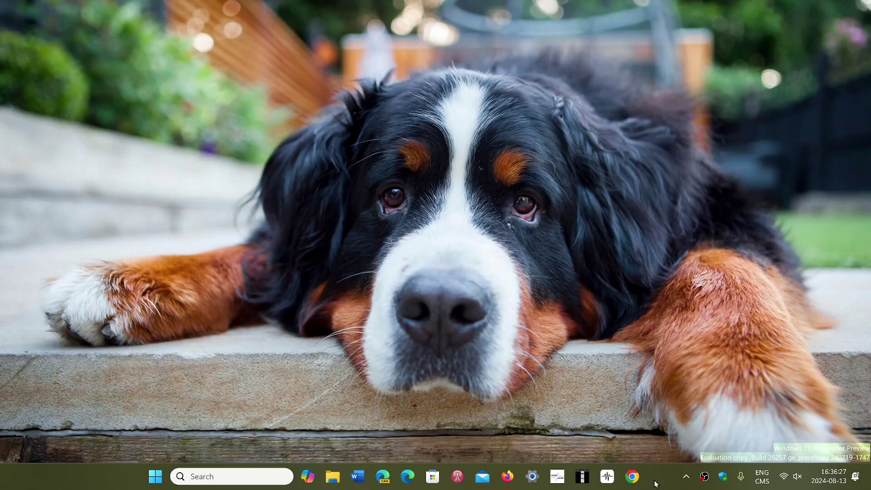
Open the Windows 11 Start menu from the taskbar to show Pinned apps and Recommended.
click(156, 477)
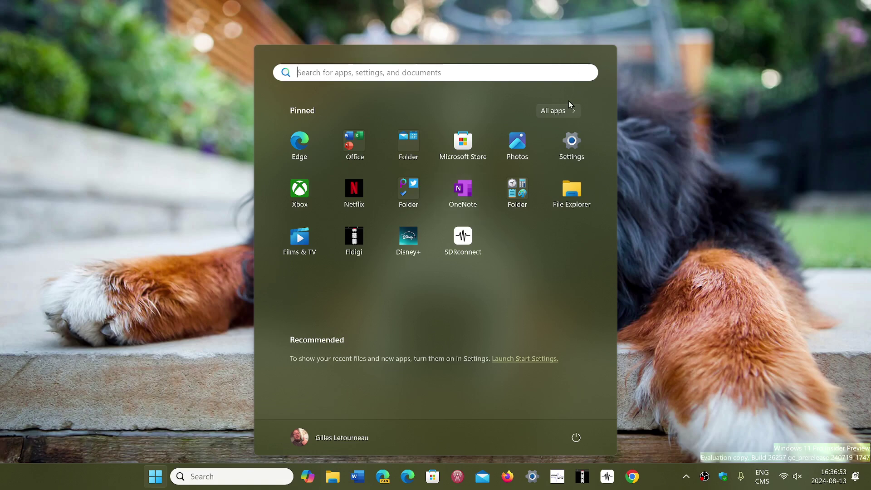
click(557, 112)
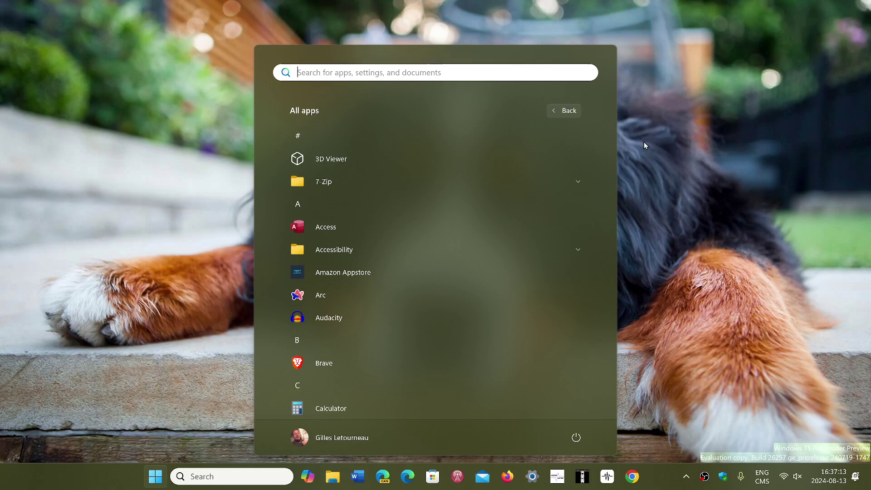
mouse_move(392, 287)
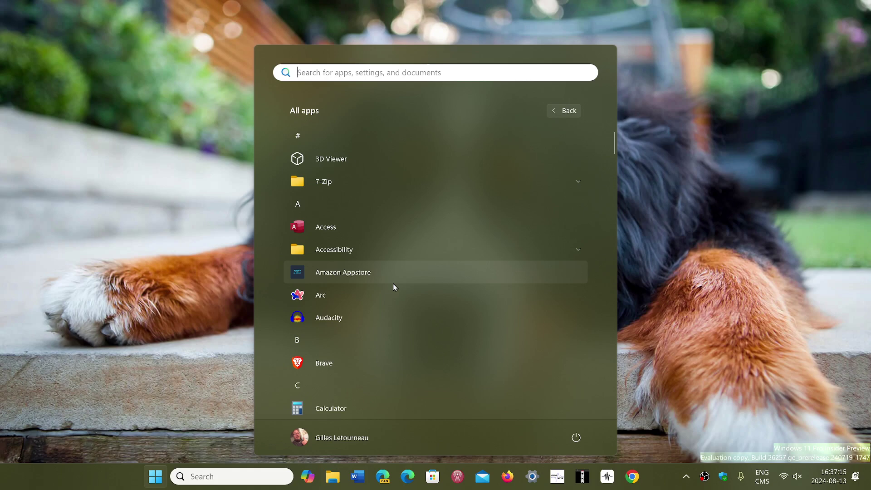
click(646, 246)
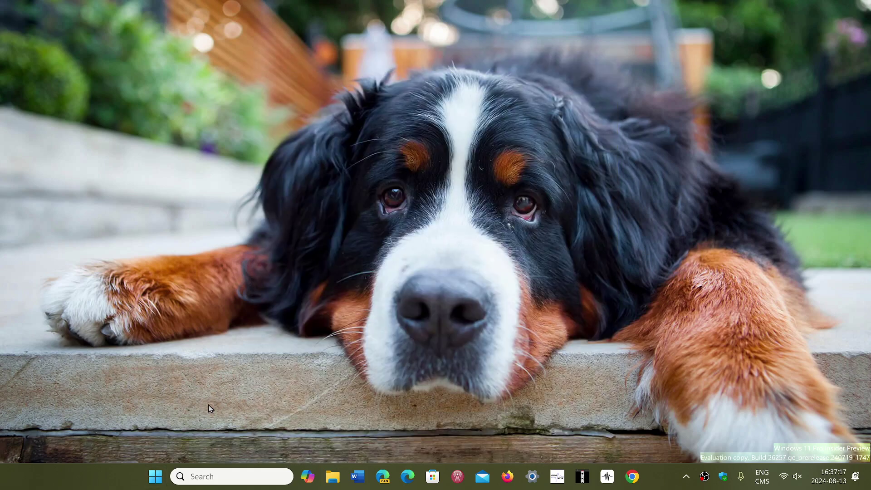
click(155, 479)
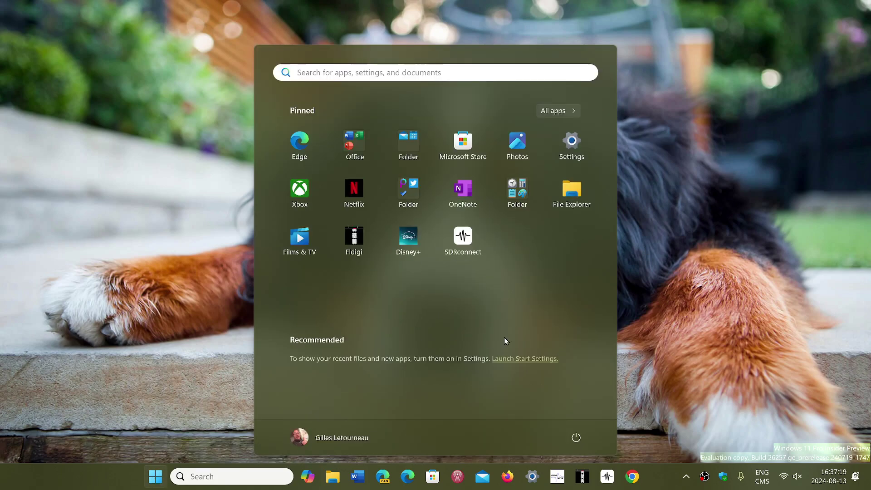